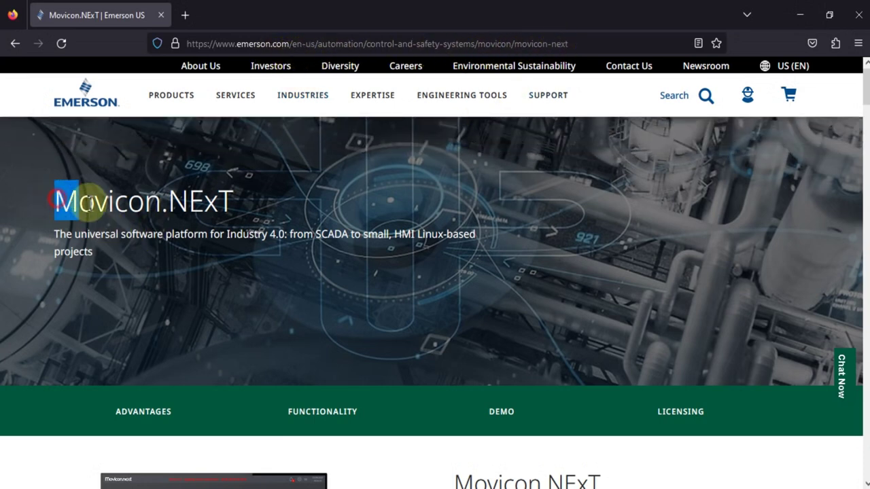
Open the Movicon.NExT trial download form from the product page's demo section and view its required fields.
left_click_drag(54, 197, 242, 200)
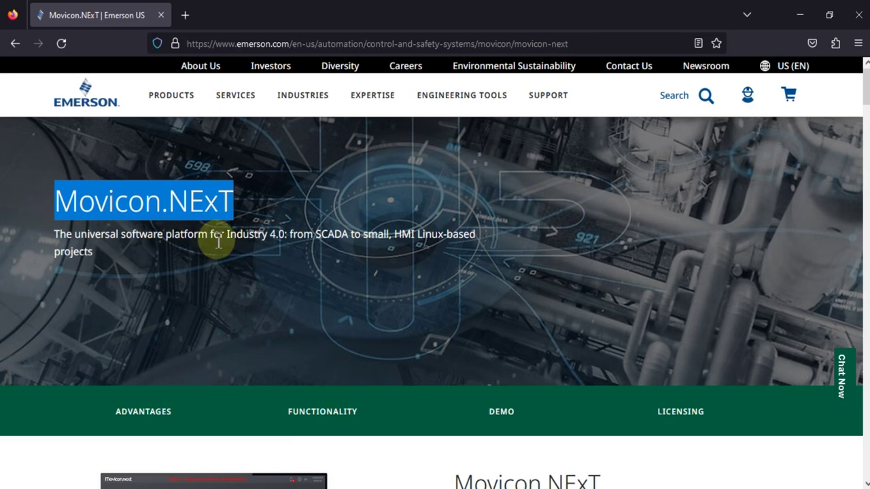
left_click(502, 412)
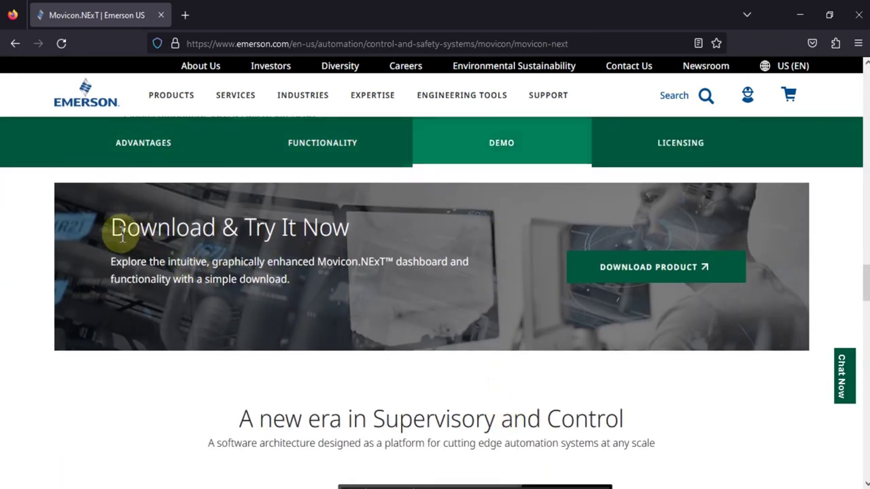
left_click_drag(121, 227, 334, 241)
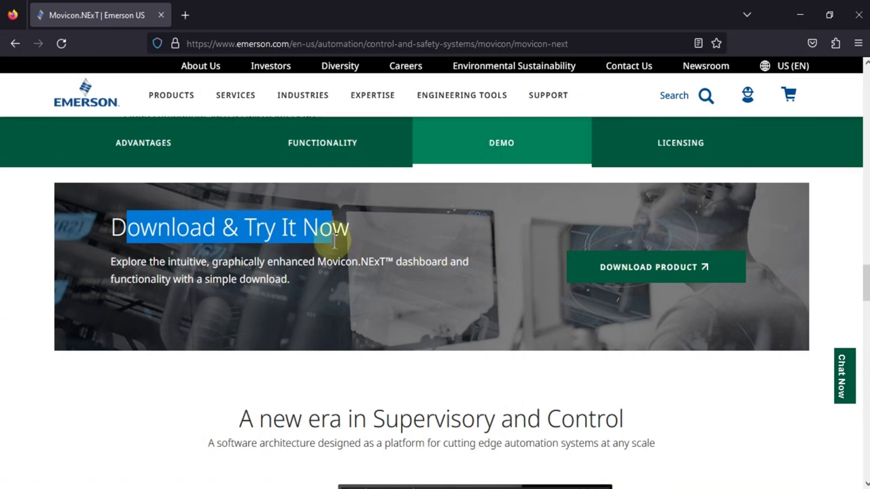
left_click(649, 271)
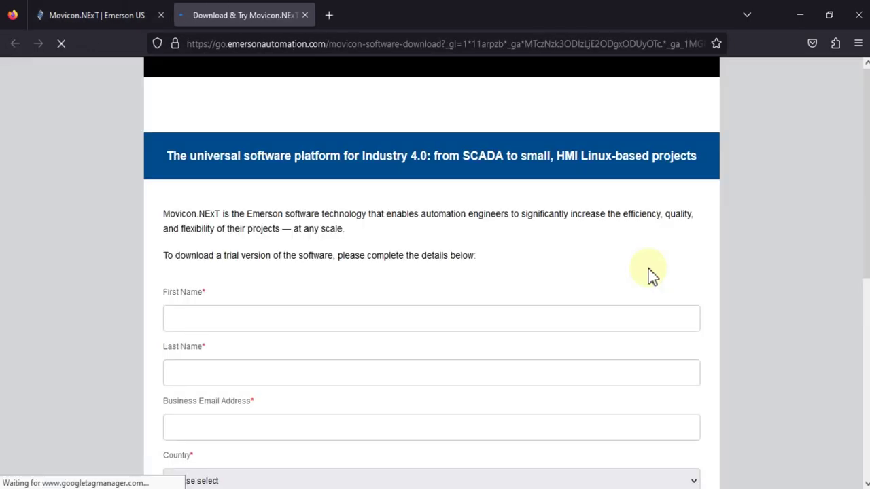
scroll(547, 255, "down", 3)
scroll(547, 253, "down", 1)
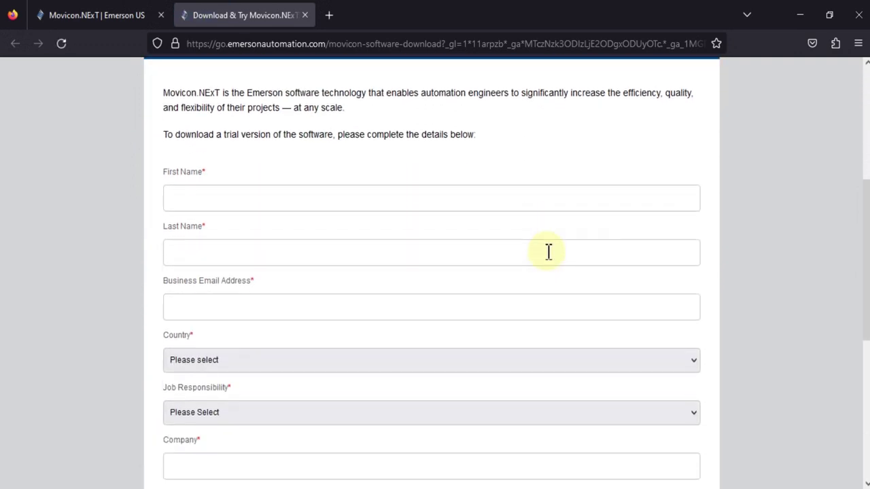
Minimize the browser, open the extracted Platform.Next_Setup4.2.359 folder on the desktop and select MoviconNextSetup.exe.
left_click(797, 17)
left_click_drag(154, 225, 4, 73)
left_click(40, 124)
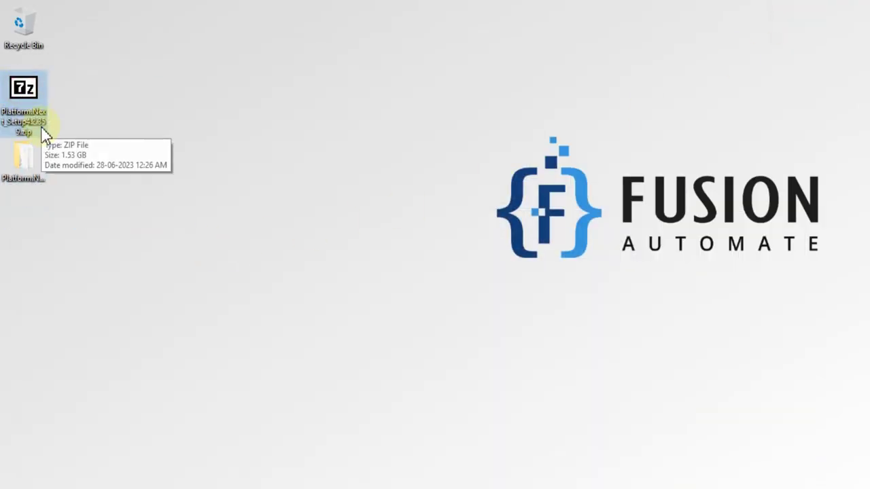
left_click(27, 169)
double_click(27, 170)
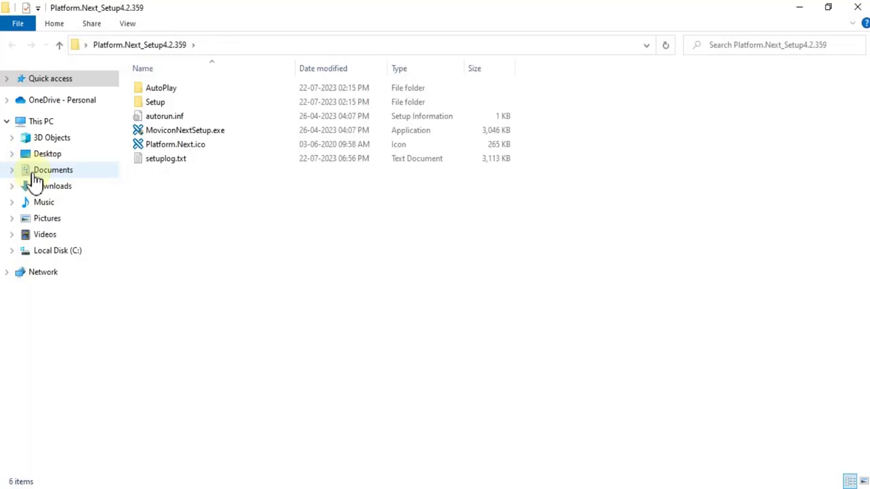
left_click(254, 135)
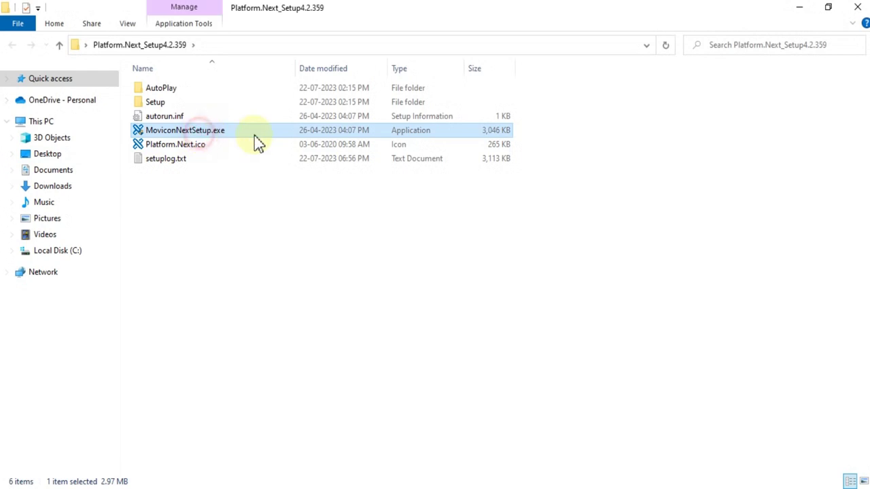
double_click(418, 10)
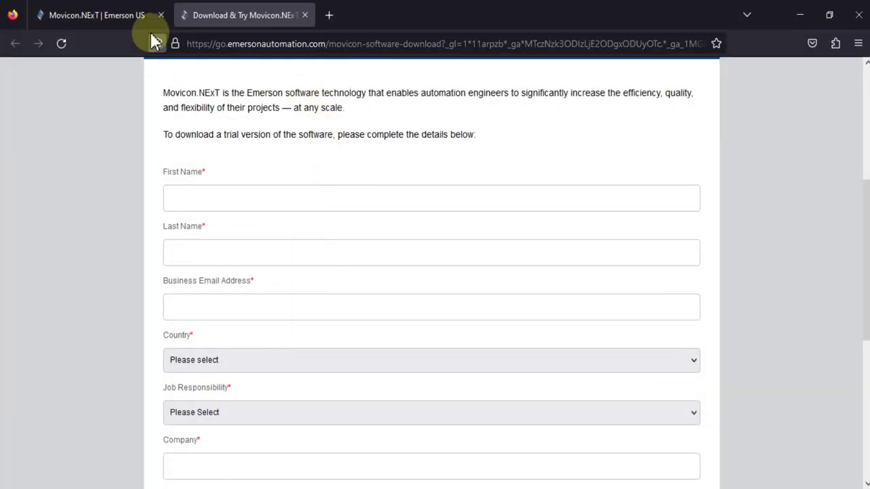
Review the top of the Movicon.NExT product page in the browser, and return to the setup folder.
left_click(111, 15)
scroll(340, 299, "up", 10)
scroll(331, 292, "up", 5)
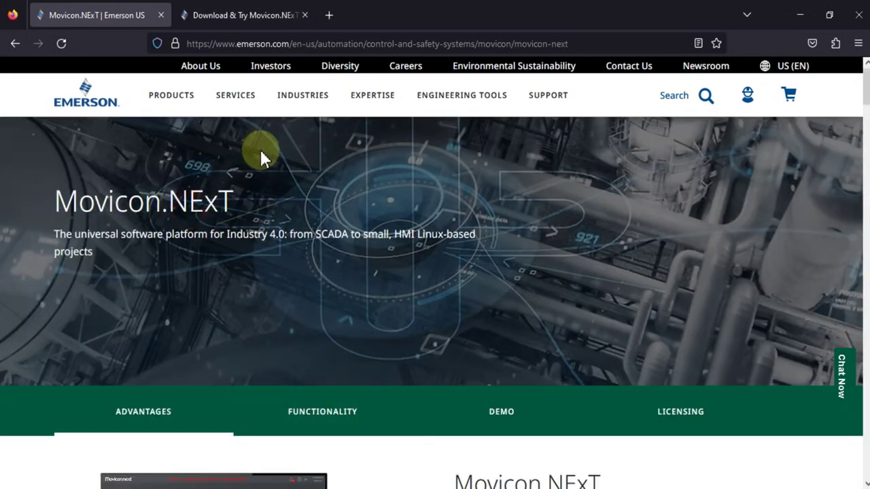
left_click(798, 19)
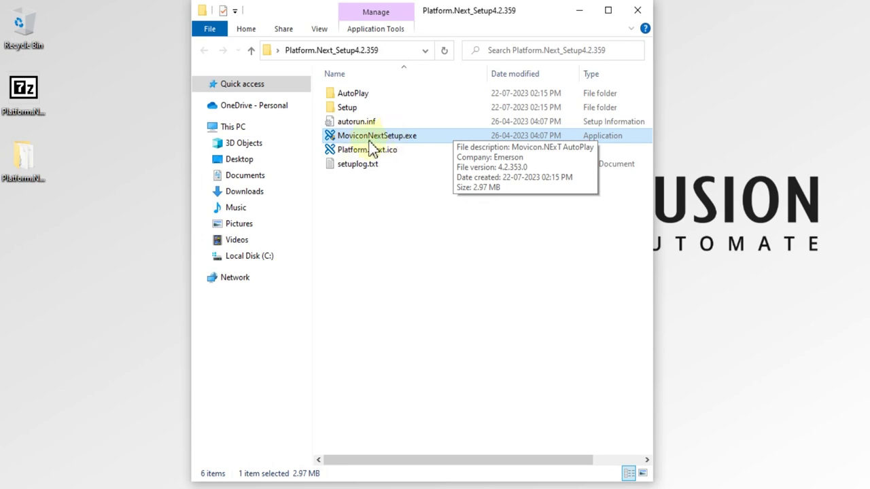
Run MoviconNextSetup.exe, choose English and start the Movicon.NExT 4.2 Setup with SQL Server Express.
double_click(378, 139)
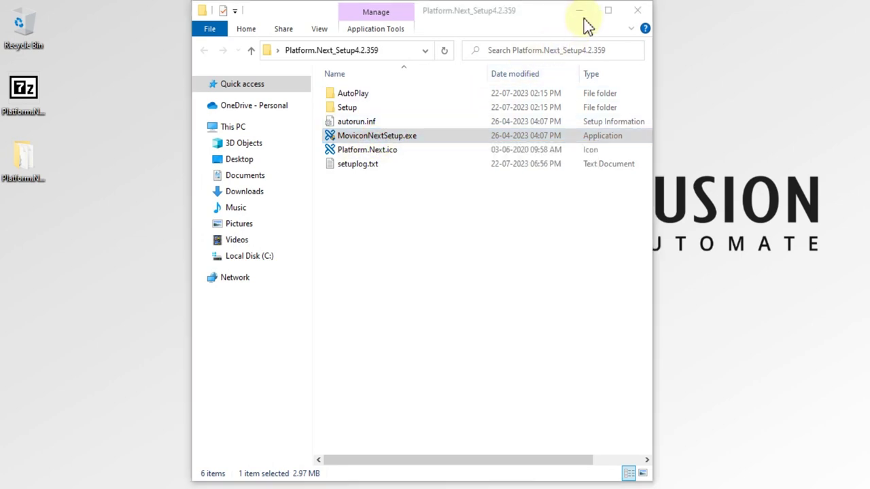
left_click(580, 14)
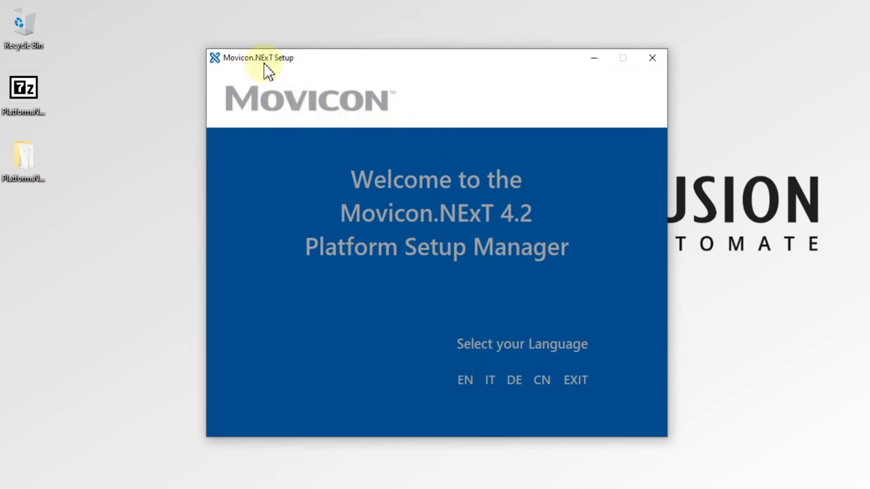
left_click(468, 374)
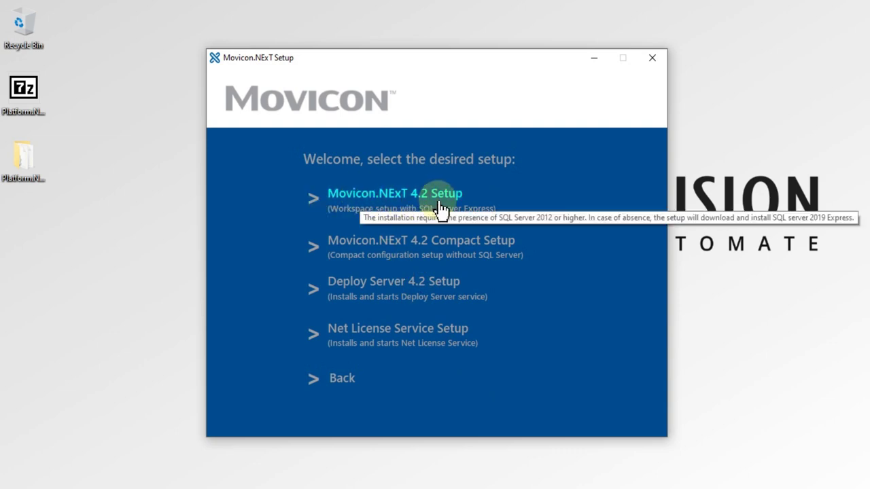
left_click(404, 197)
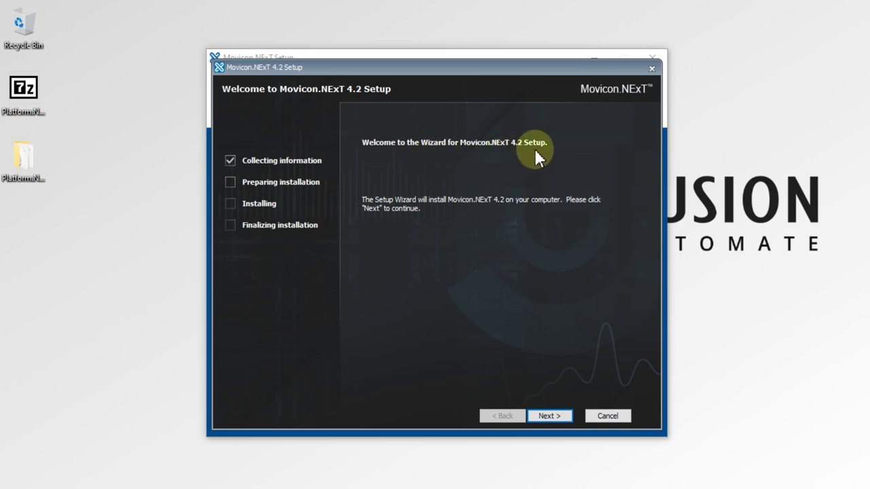
Accept the End-User License Agreement and the confirmation of its terms in the setup wizard.
left_click(543, 417)
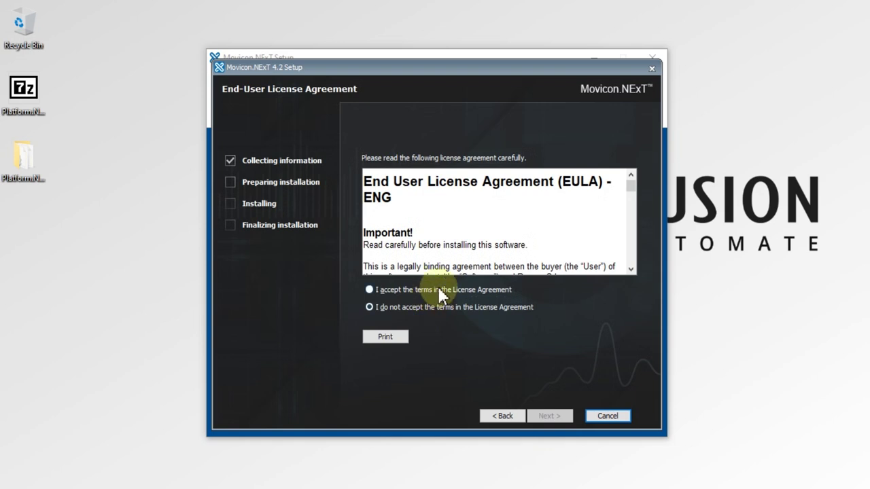
left_click(444, 290)
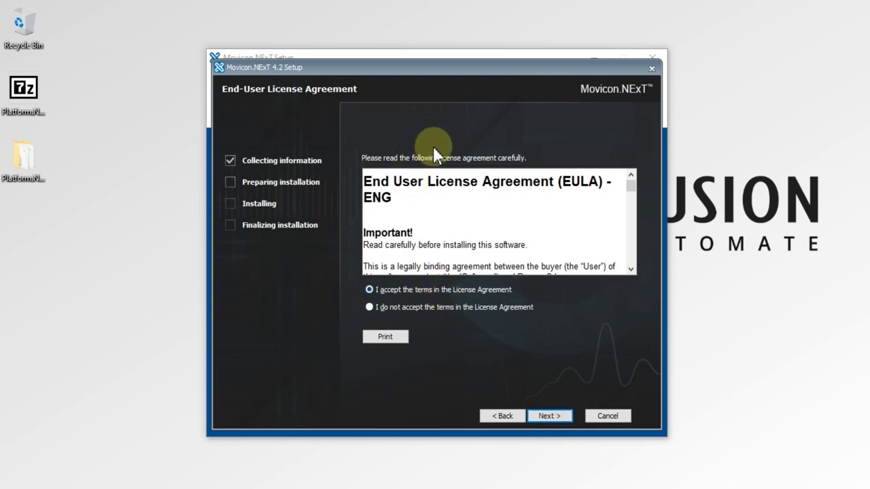
left_click(550, 416)
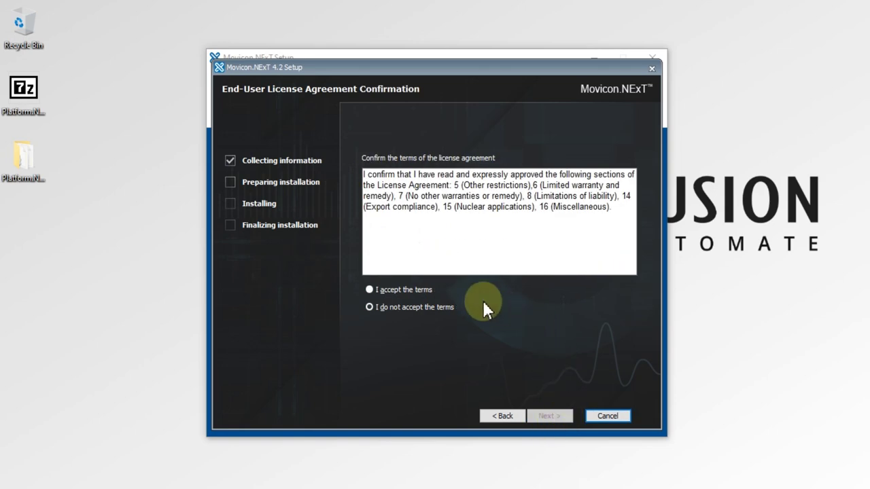
left_click(381, 294)
left_click(549, 416)
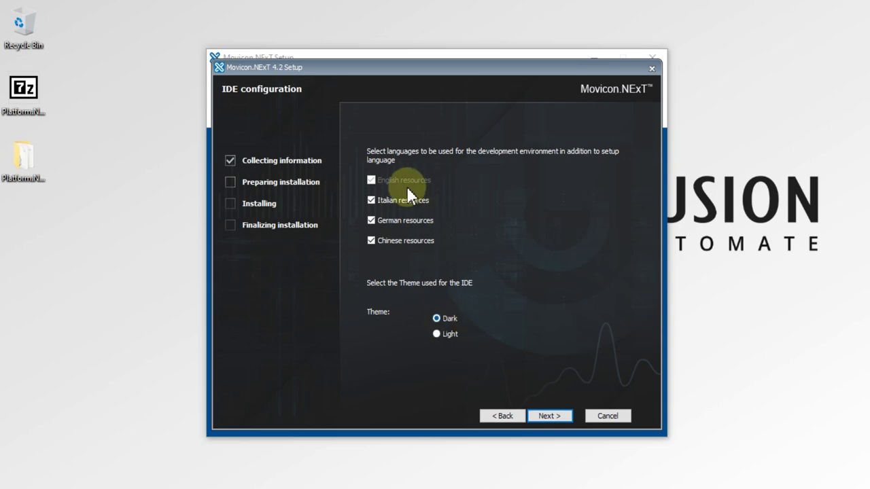
Accept all IDE languages with the Dark theme, and the (local)\SQLEXPRESS2019 server with Windows Trusted Connection.
left_click(563, 417)
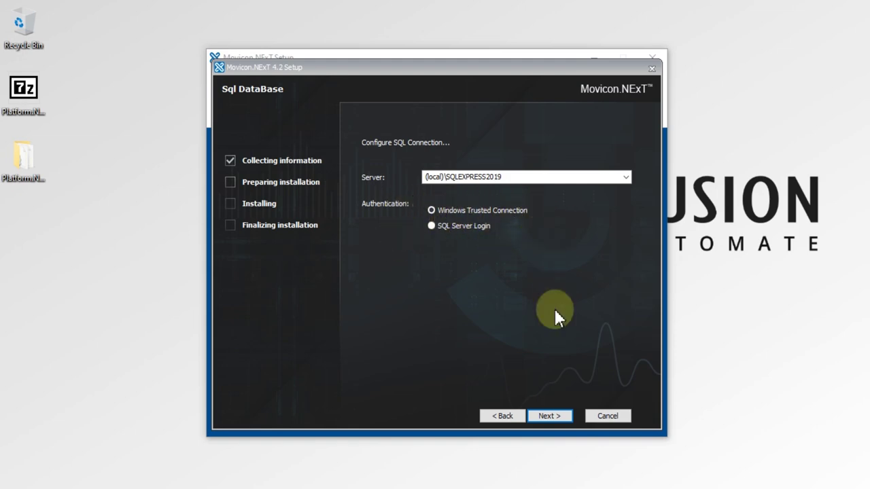
left_click(557, 419)
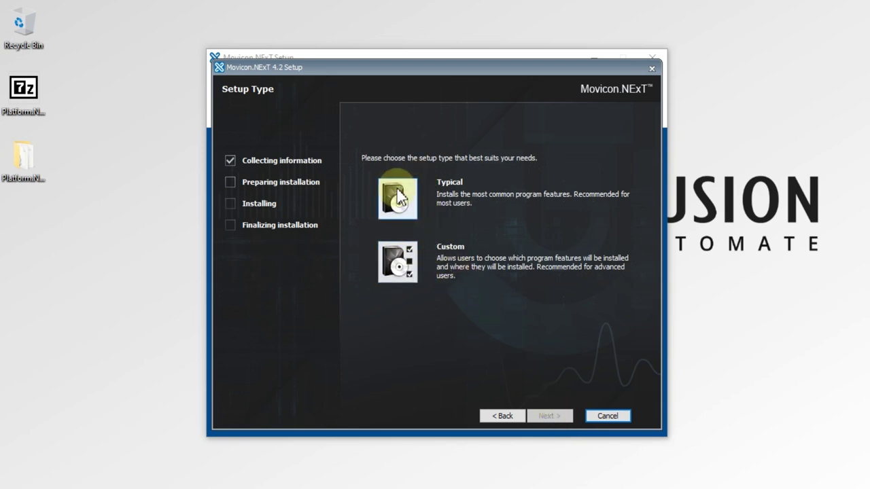
Choose the Typical setup type with online help and start the Movicon.NExT 4.2 installation.
left_click(401, 209)
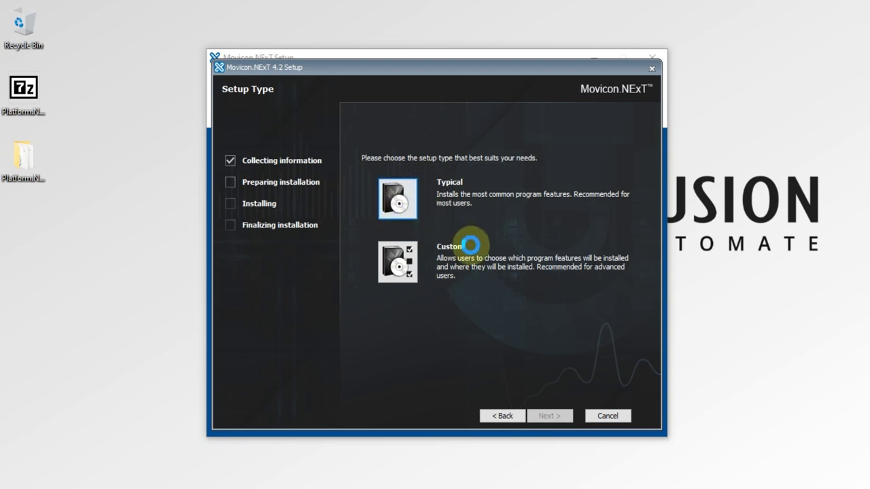
left_click(416, 213)
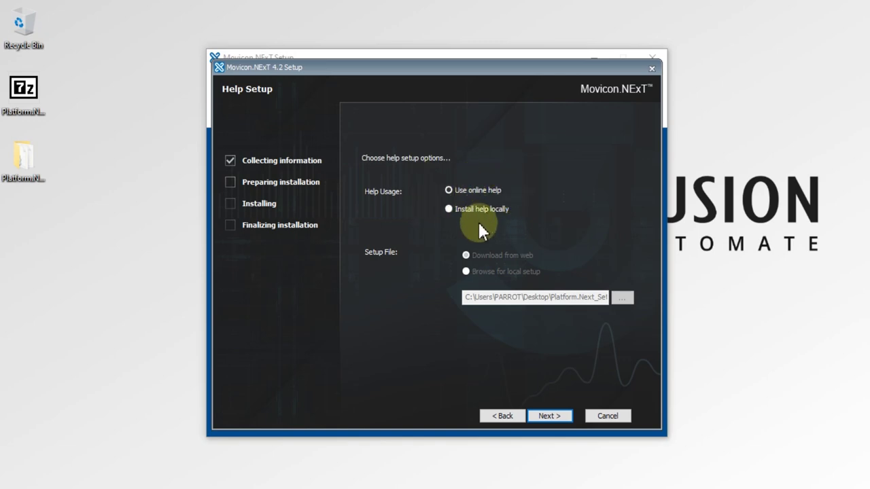
left_click(549, 416)
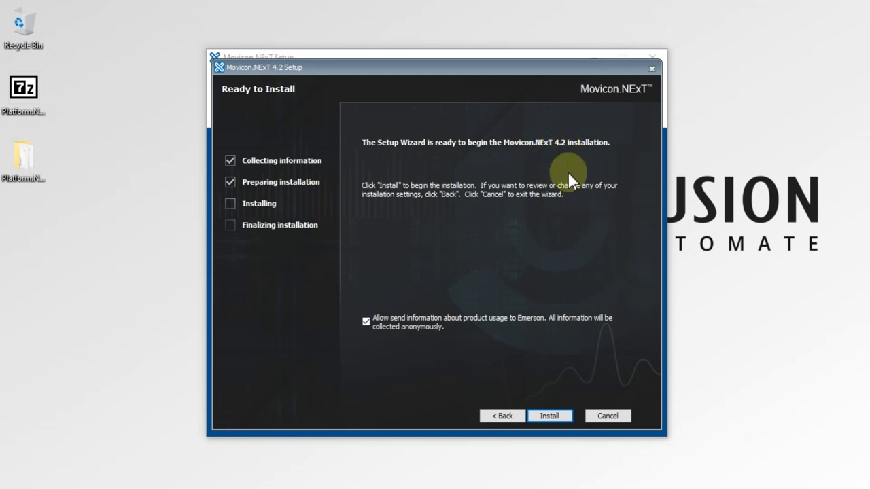
left_click(559, 420)
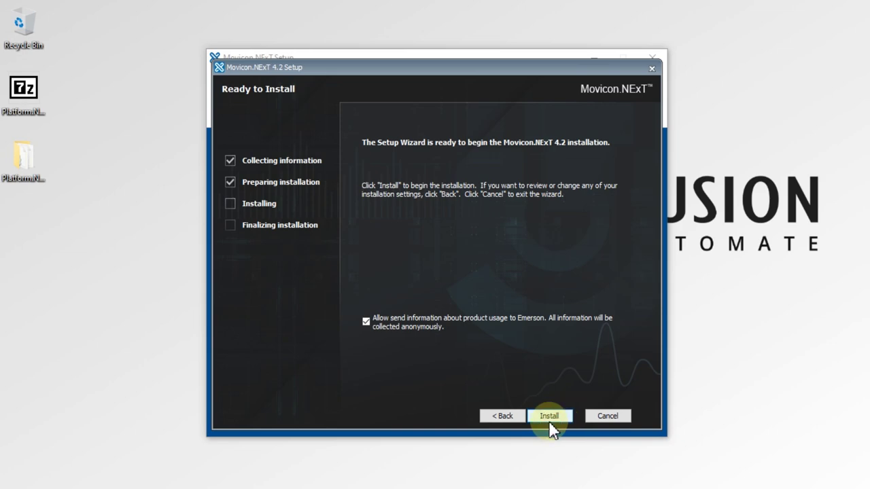
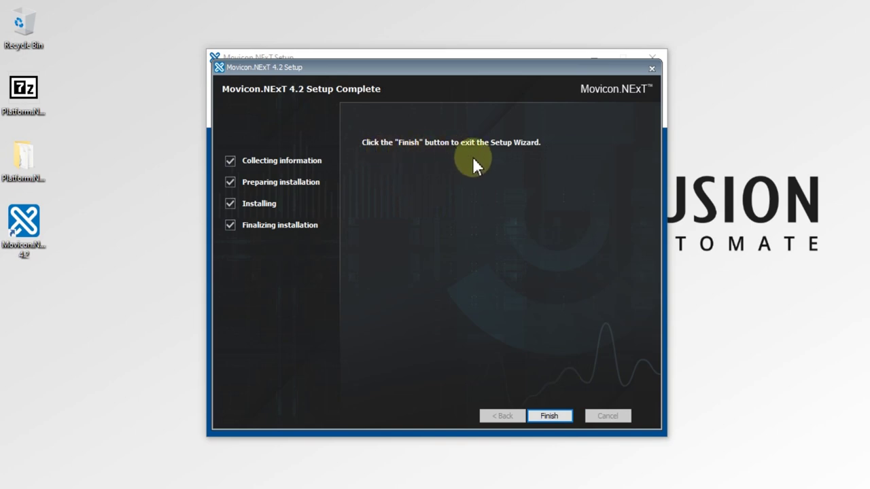
Finish the Movicon.NExT 4.2 setup wizard and close the Platform Setup Manager.
left_click_drag(94, 281, 5, 204)
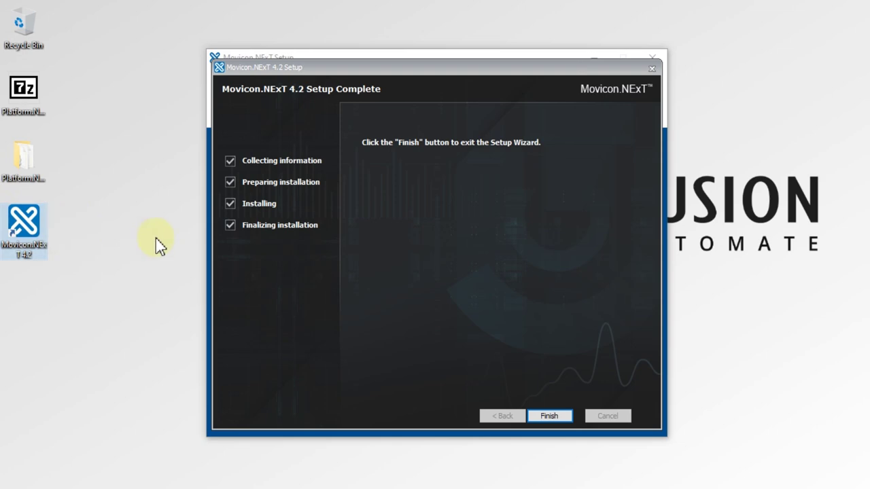
left_click(561, 419)
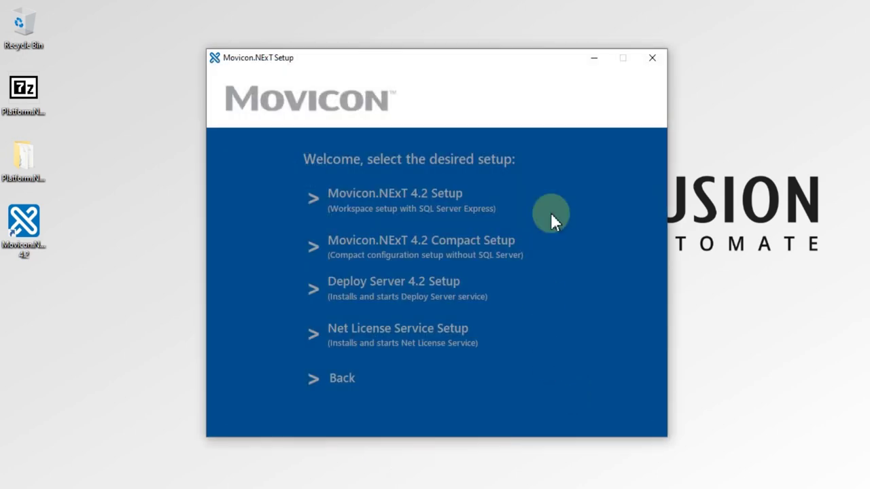
left_click(652, 58)
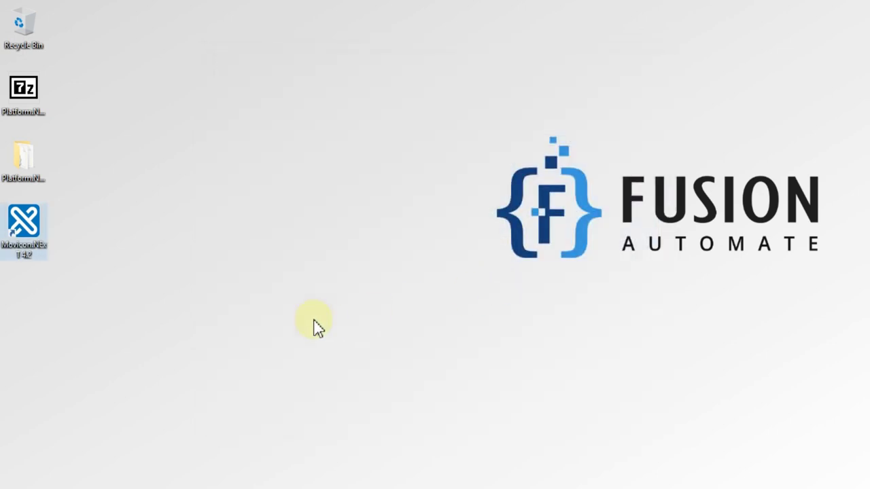
left_click_drag(166, 315, 3, 205)
Find the Movicon.NExT 4.2 folder among the installed programs and expand it to review its entries.
left_click(23, 484)
scroll(141, 350, "down", 10)
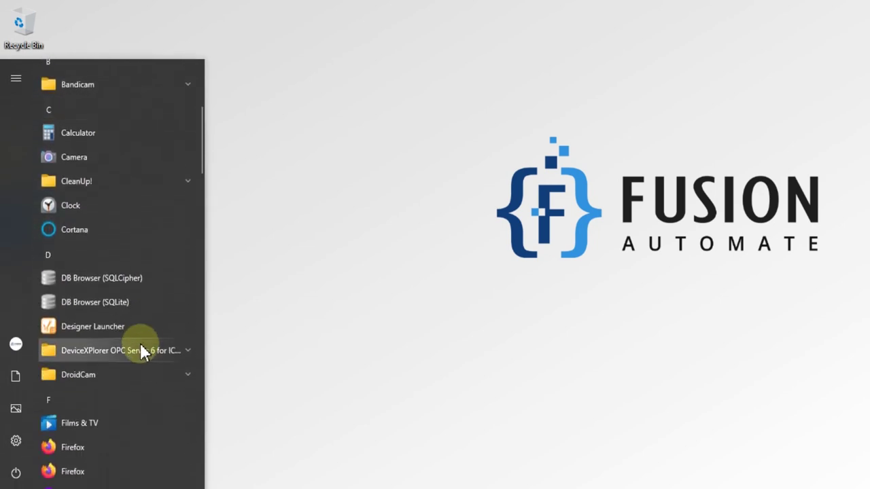
scroll(140, 351, "down", 4)
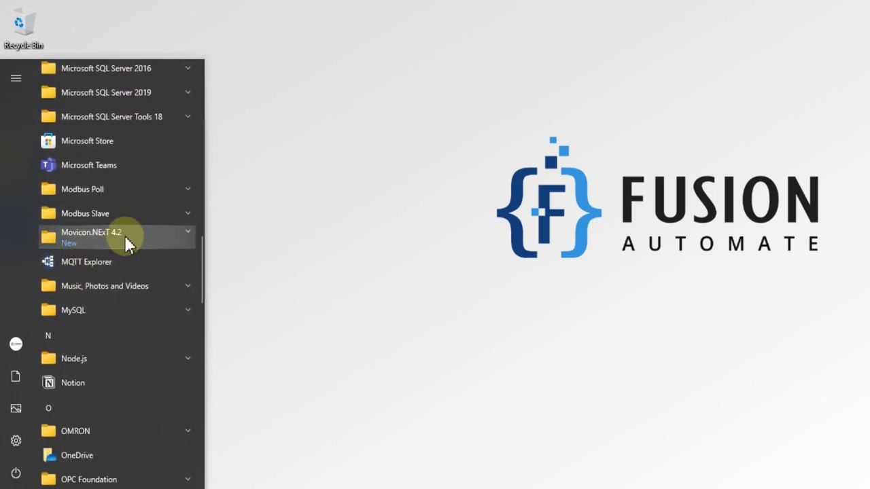
left_click(181, 234)
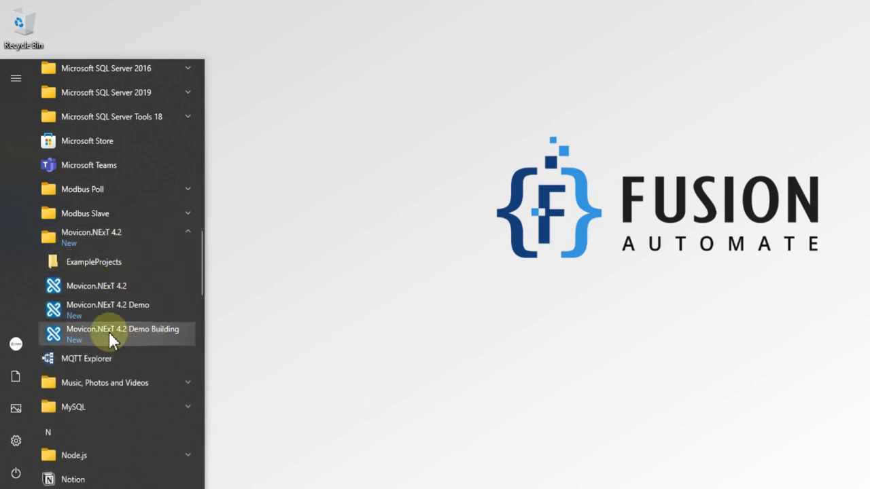
left_click(174, 333)
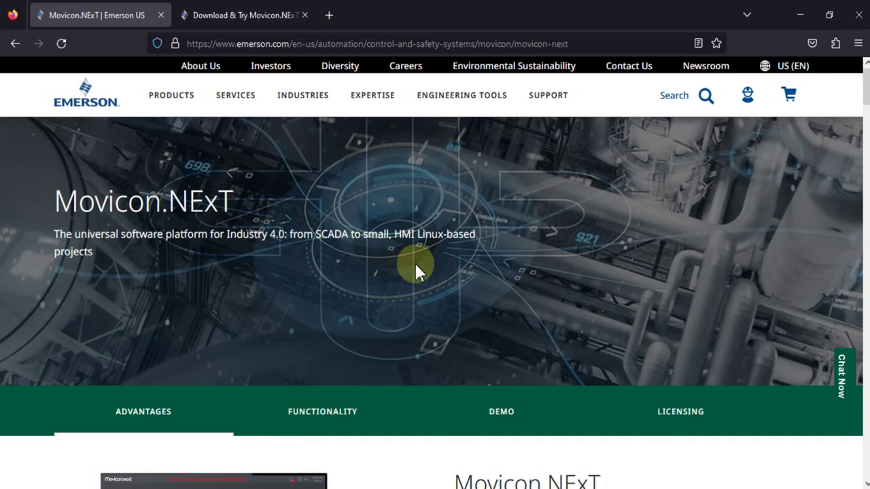
left_click(800, 15)
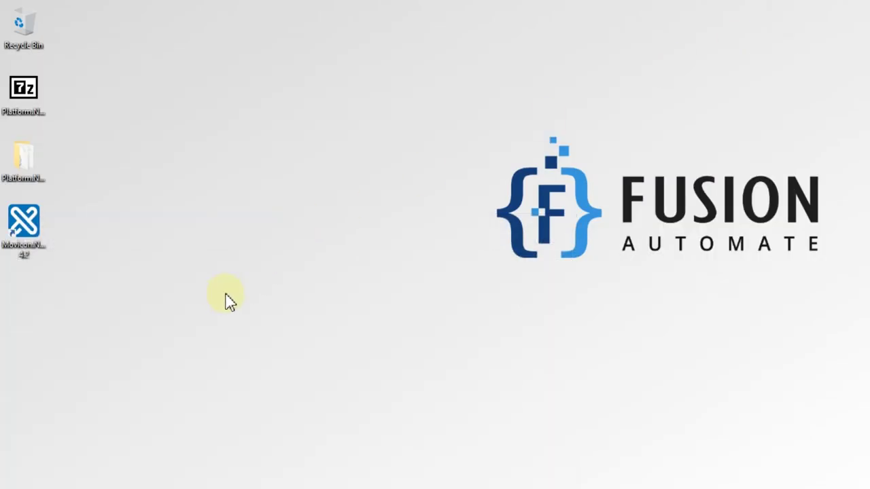